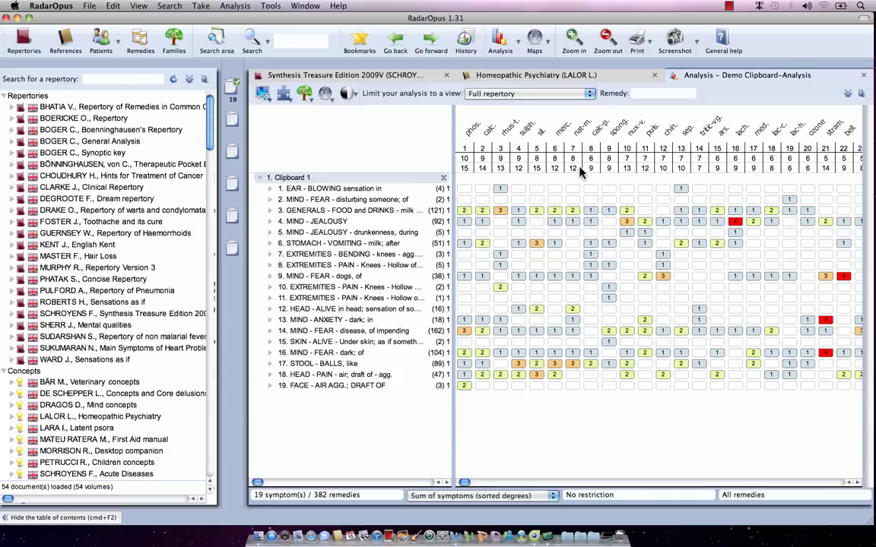
Drop down the Maps toolbar list of author maps over the Demo Clipboard analysis.
{"action": "left_click", "coordinate": [553, 50]}
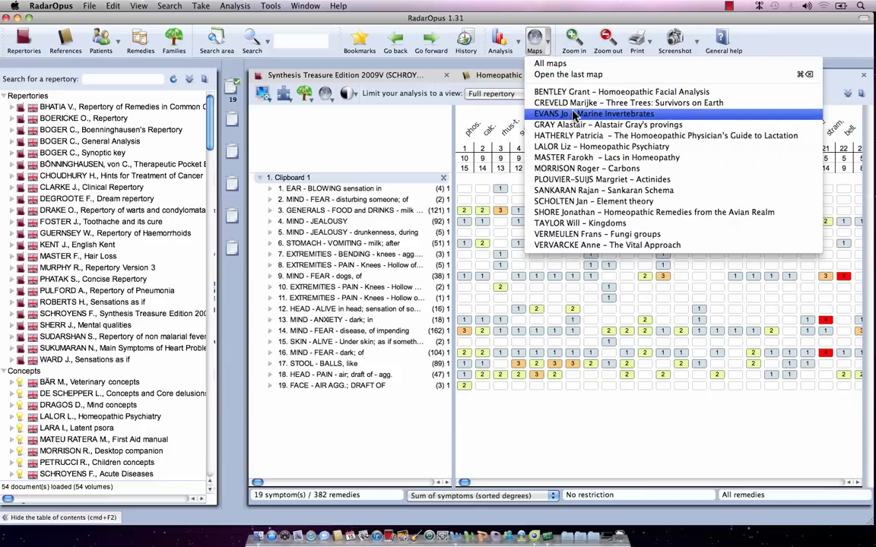
Open the Maps browser tab and flip the covers from Bentley's Facial Analysis to Scholten's Element theory.
{"action": "left_click", "coordinate": [537, 47]}
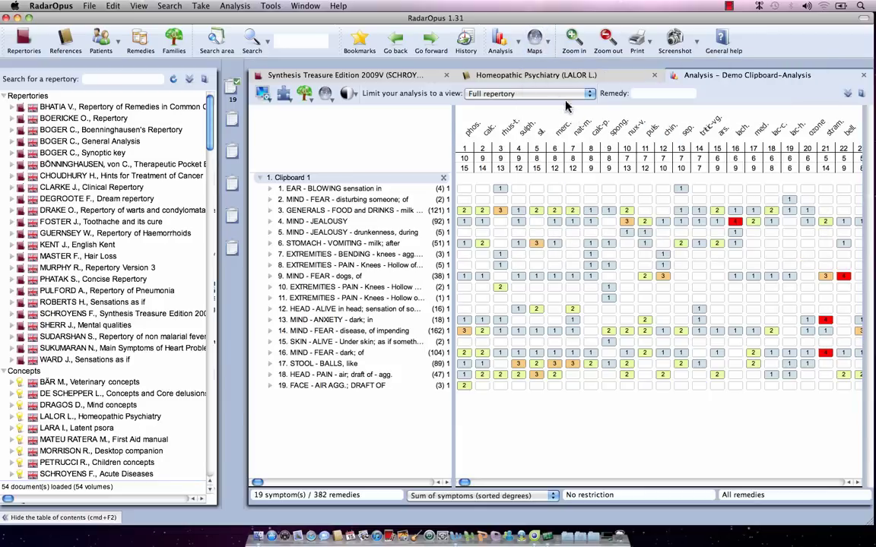
{"action": "left_click", "coordinate": [535, 42]}
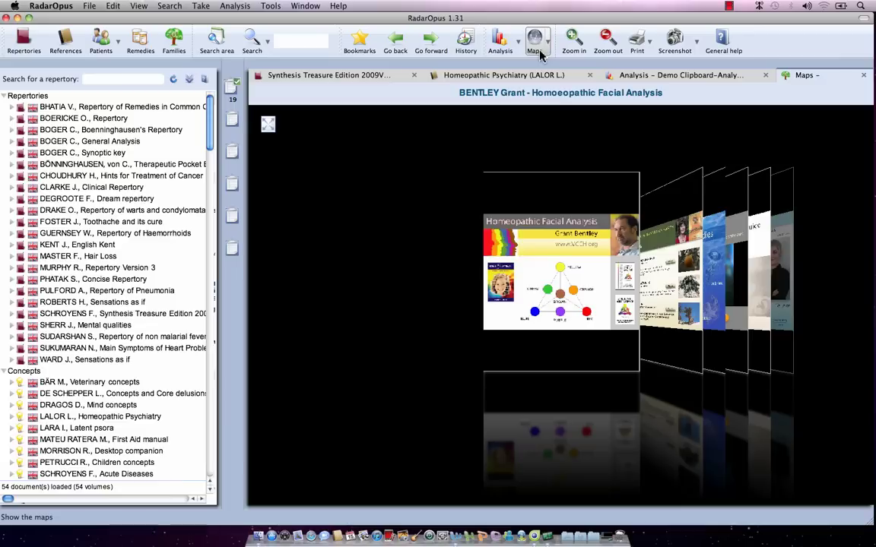
{"action": "left_click", "coordinate": [661, 232]}
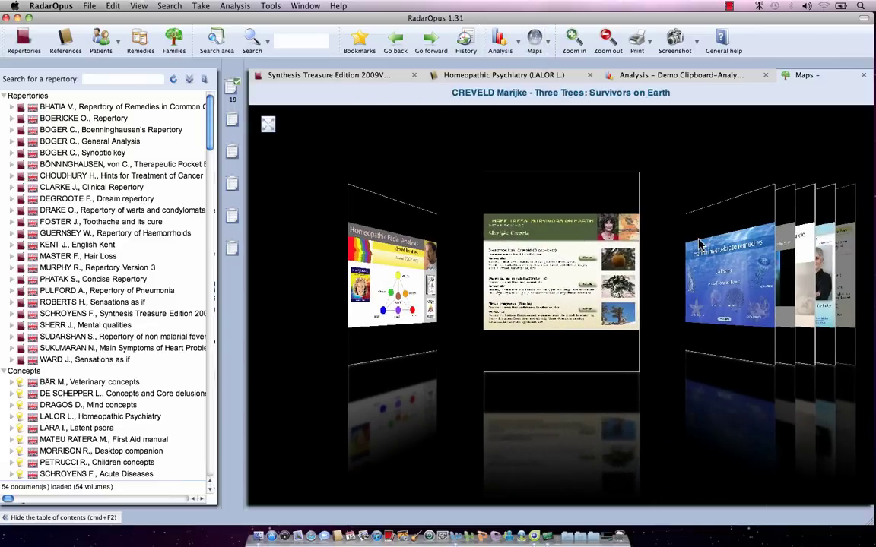
{"action": "left_click", "coordinate": [693, 243]}
{"action": "left_click", "coordinate": [699, 243]}
{"action": "left_click", "coordinate": [701, 242]}
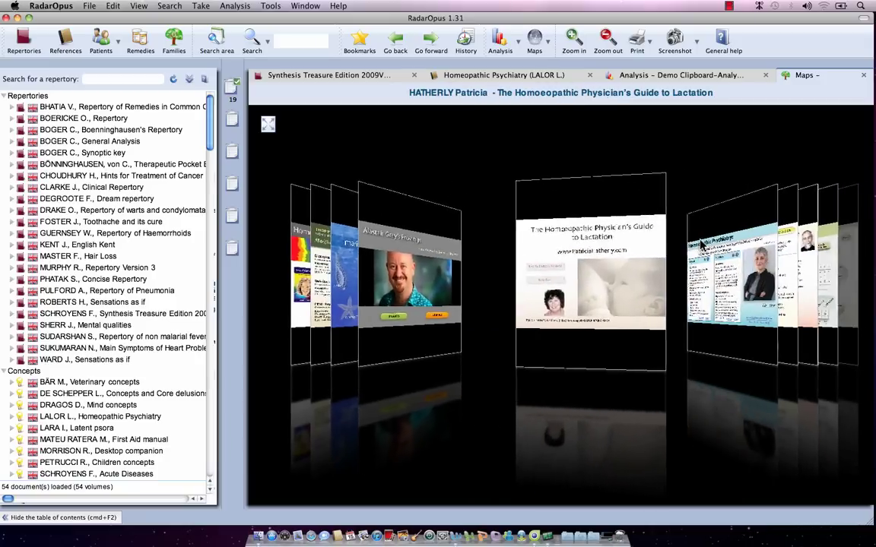
{"action": "left_click", "coordinate": [701, 242]}
{"action": "left_click", "coordinate": [702, 243]}
{"action": "left_click", "coordinate": [703, 243]}
{"action": "left_click", "coordinate": [701, 243]}
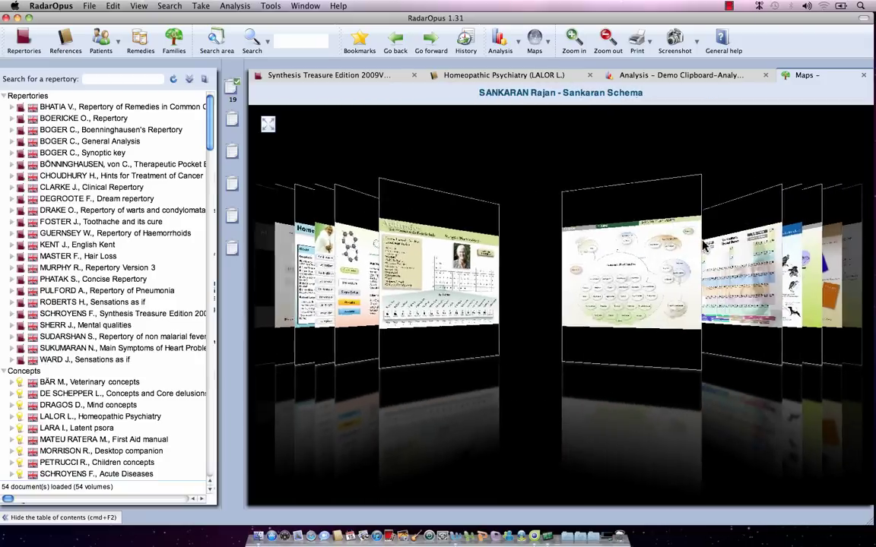
{"action": "left_click", "coordinate": [701, 243]}
Open Scholten's Element Theory map and drill into the period-3 Silicium Series chart, Natrium to Argon.
{"action": "left_click", "coordinate": [576, 254]}
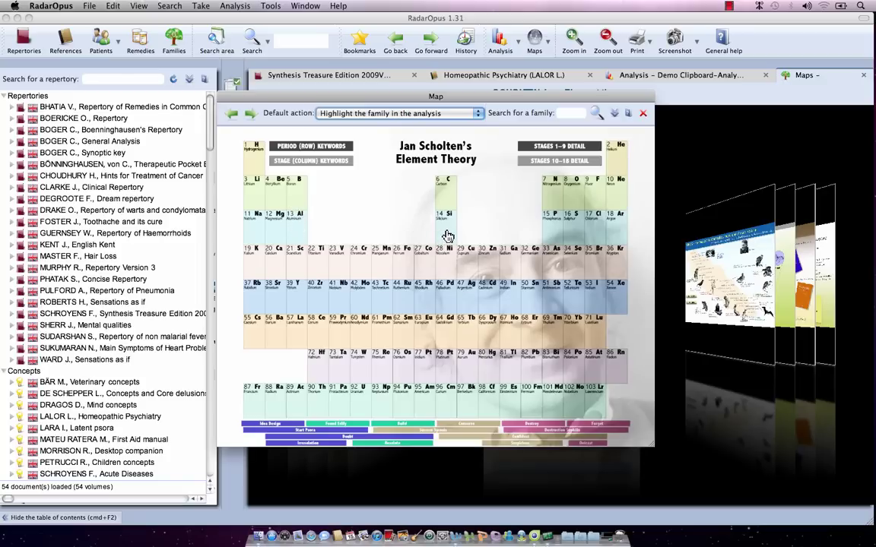
{"action": "left_click", "coordinate": [301, 234]}
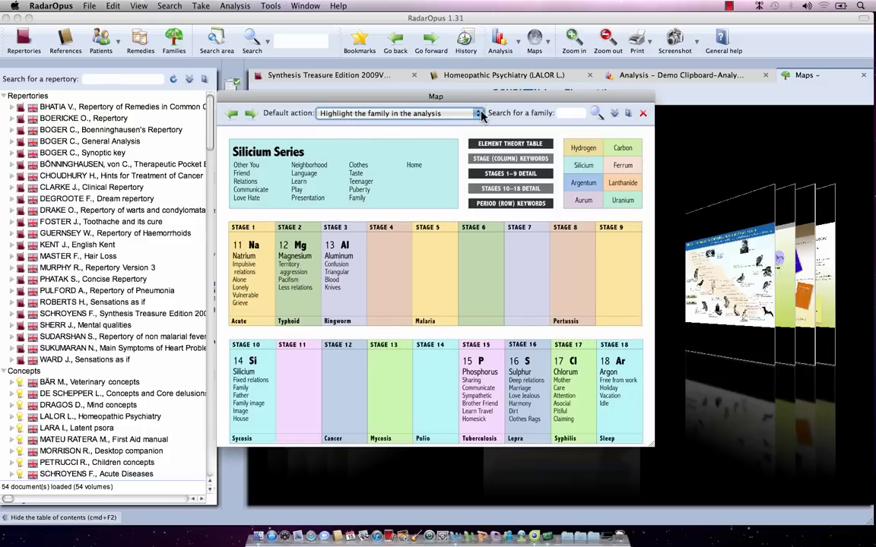
Set the map's Default action to 'Restrict analysis to the selected family'.
{"action": "left_click", "coordinate": [432, 112]}
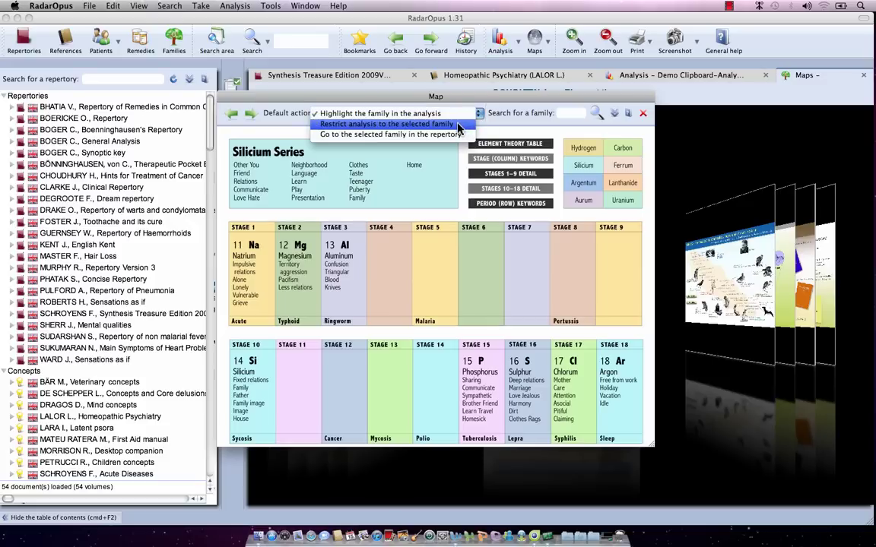
{"action": "left_click", "coordinate": [458, 126]}
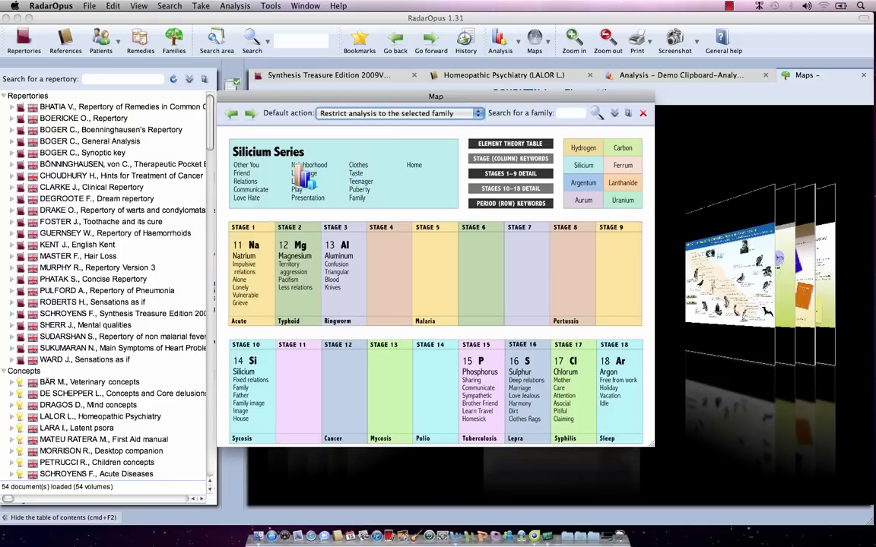
Highlight the Silicium Series family's remedy columns in the Demo Clipboard analysis.
{"action": "right_click", "coordinate": [305, 178]}
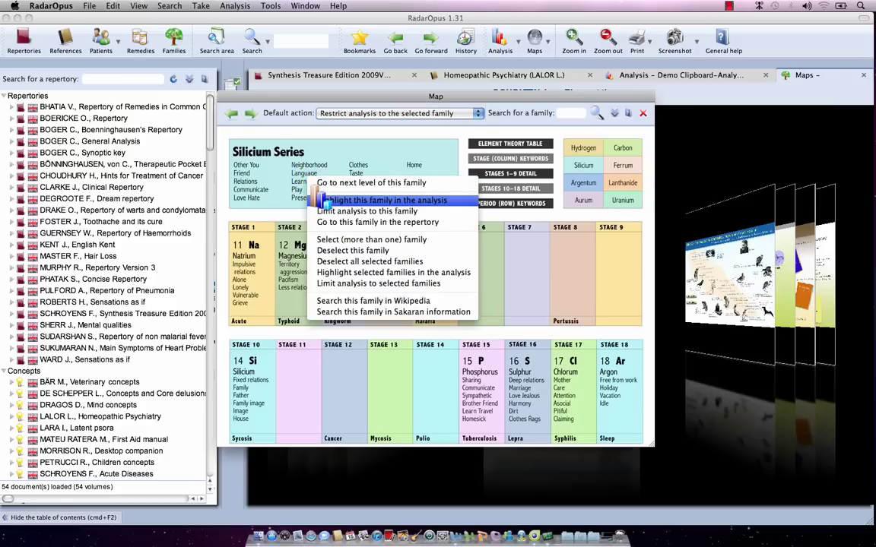
{"action": "left_click", "coordinate": [323, 200]}
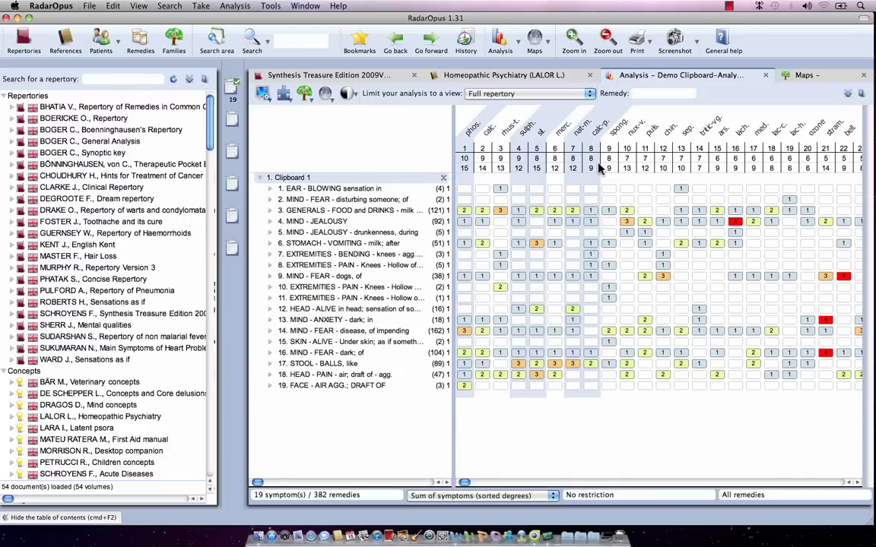
Reopen the Element Theory map and highlight the Magnesium family in the analysis.
{"action": "left_click", "coordinate": [544, 46]}
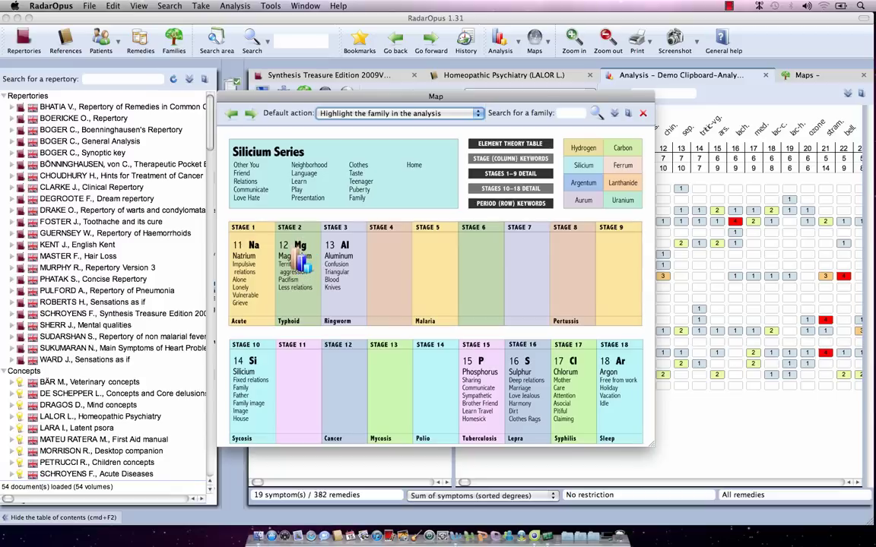
{"action": "right_click", "coordinate": [303, 263]}
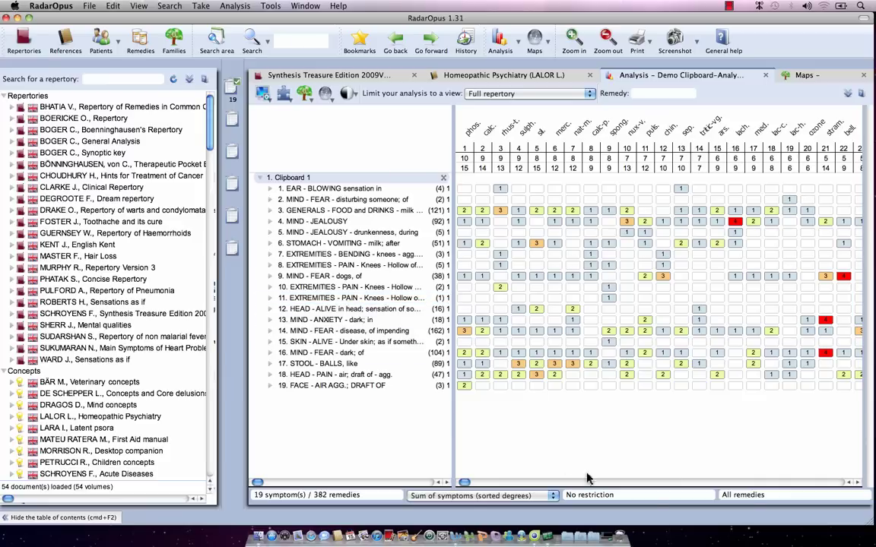
Page right through the highlighted remedy columns as far as columns 136–157.
{"action": "left_click", "coordinate": [764, 483]}
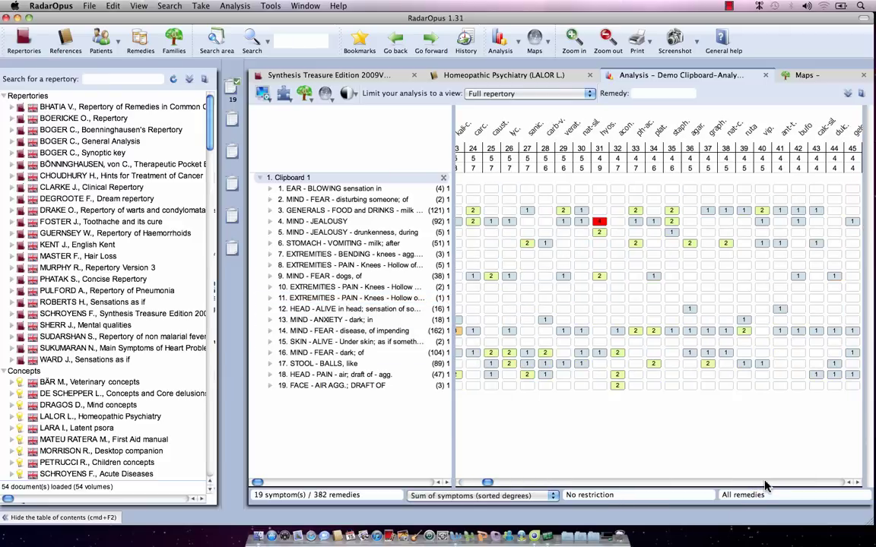
{"action": "left_click", "coordinate": [766, 483]}
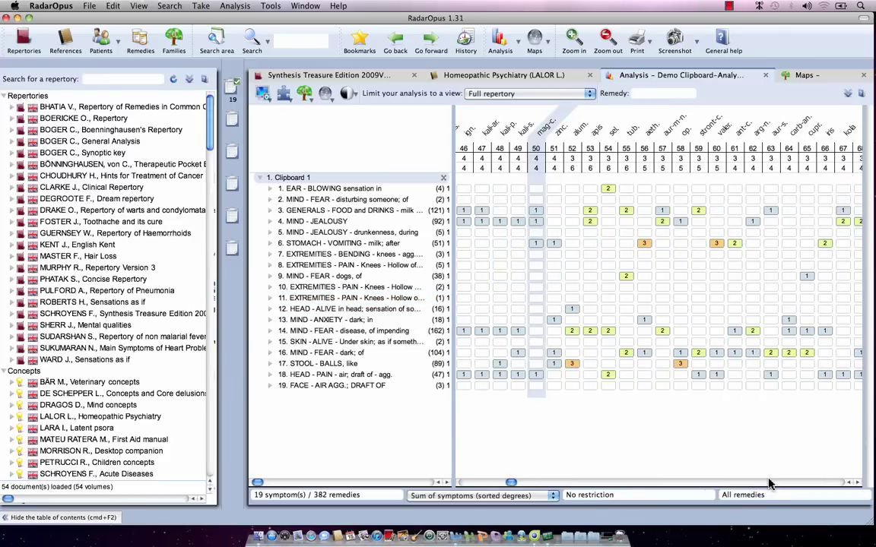
{"action": "left_click", "coordinate": [780, 483]}
{"action": "left_click", "coordinate": [781, 484]}
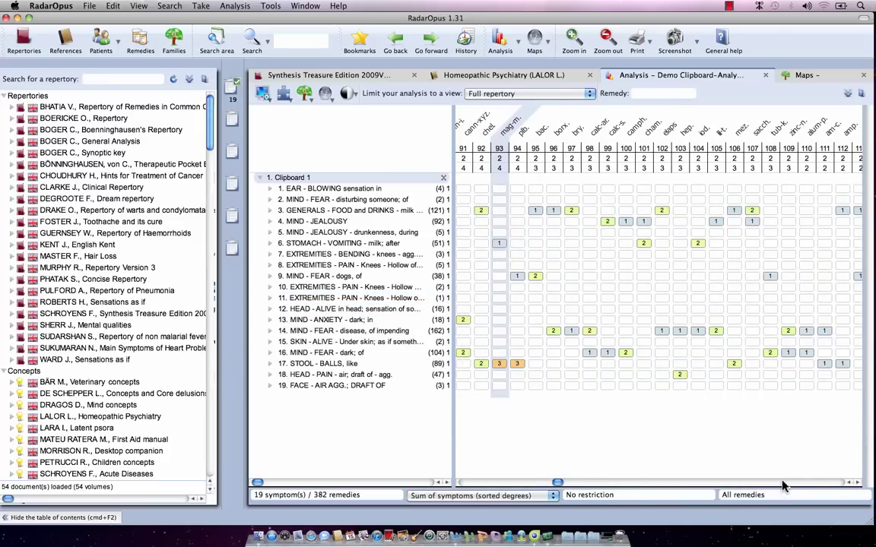
{"action": "left_click", "coordinate": [785, 484]}
{"action": "left_click", "coordinate": [787, 484]}
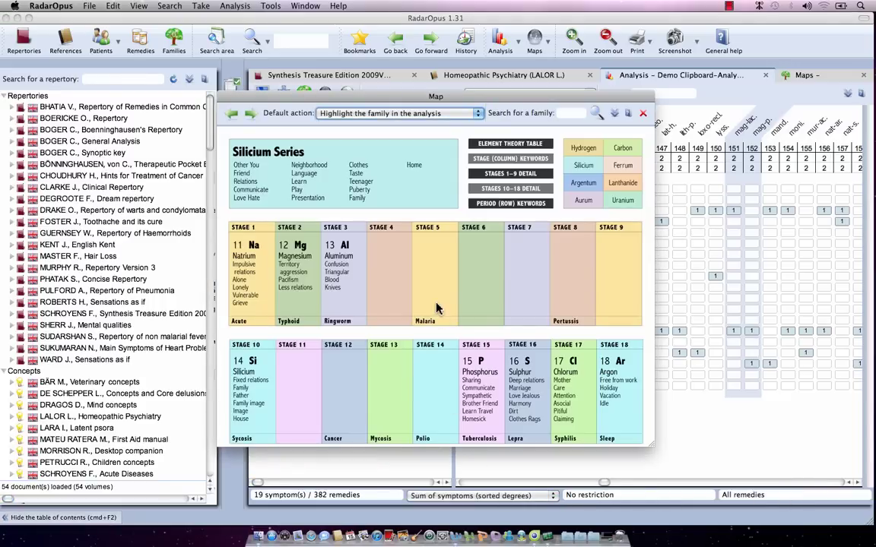
{"action": "right_click", "coordinate": [305, 262]}
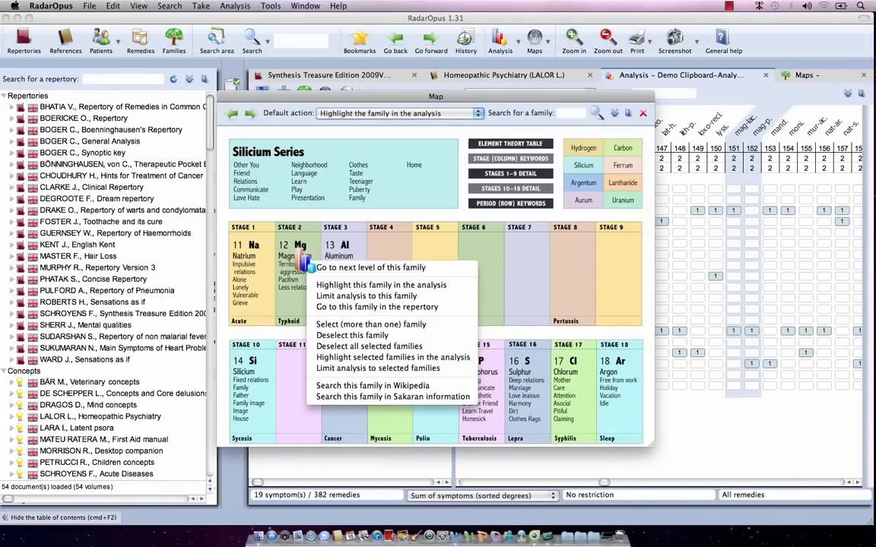
{"action": "left_click", "coordinate": [321, 296]}
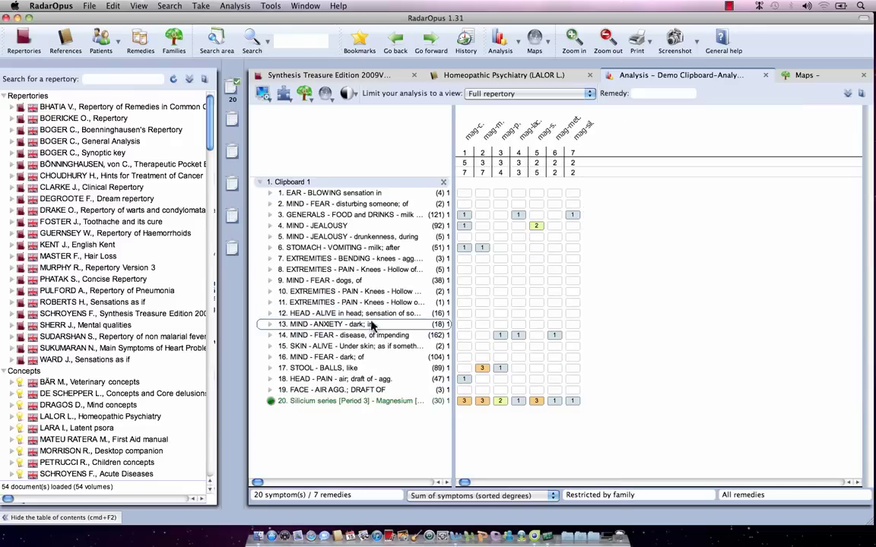
{"action": "left_click", "coordinate": [429, 357]}
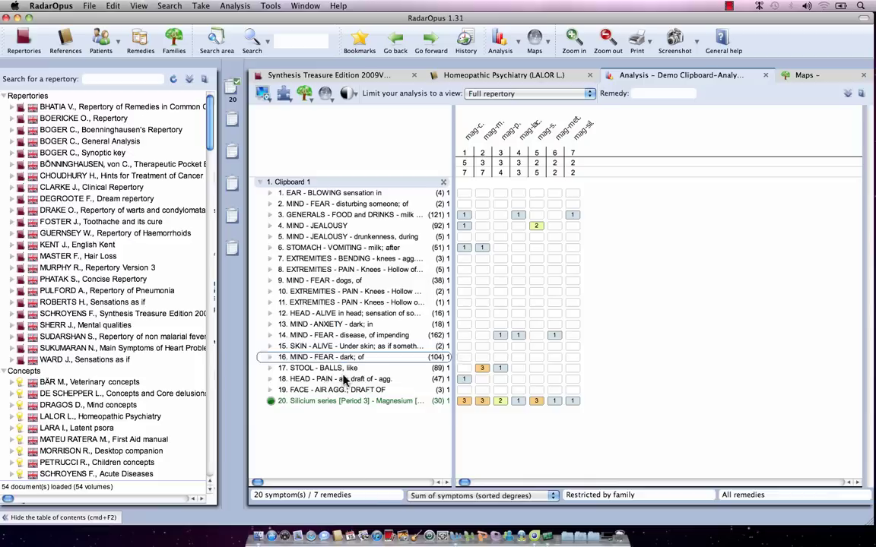
{"action": "left_click", "coordinate": [613, 358]}
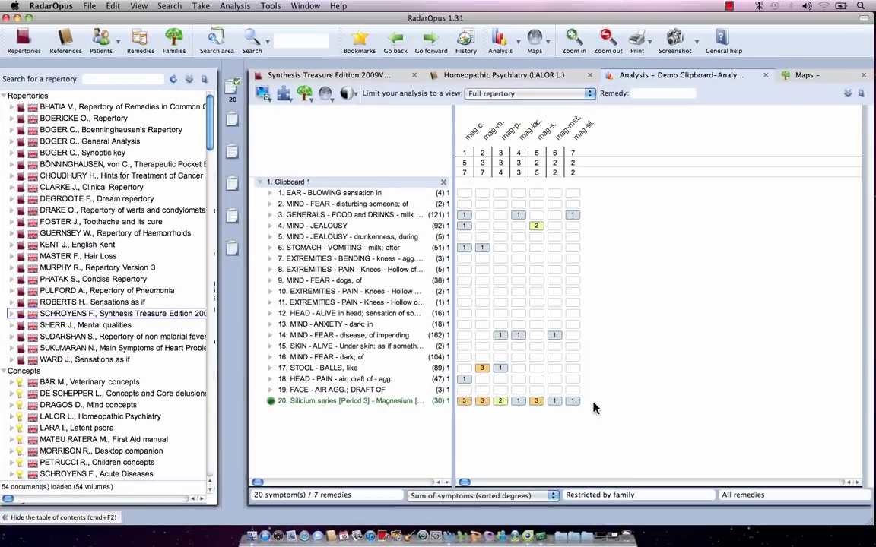
Delete the Silicium series family rubric from the clipboard, confirming the removal.
{"action": "right_click", "coordinate": [401, 407]}
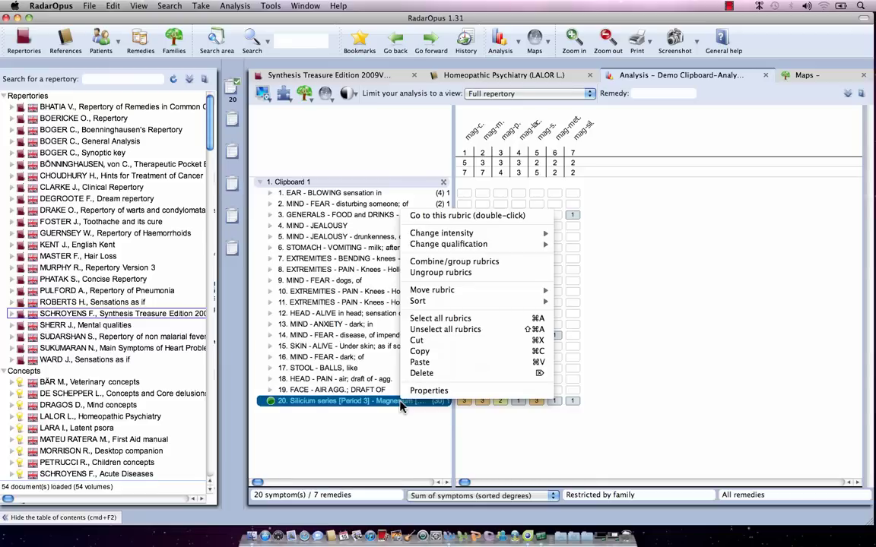
{"action": "left_click", "coordinate": [422, 374]}
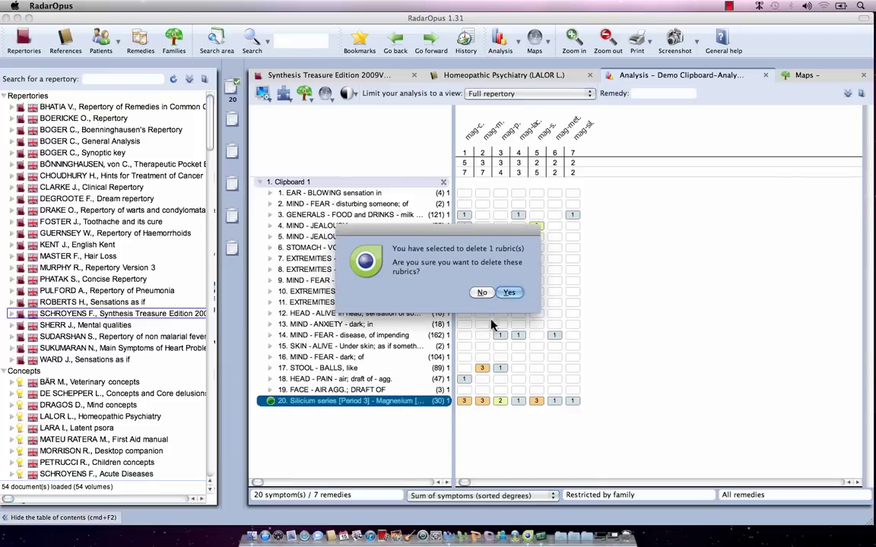
{"action": "left_click", "coordinate": [509, 291]}
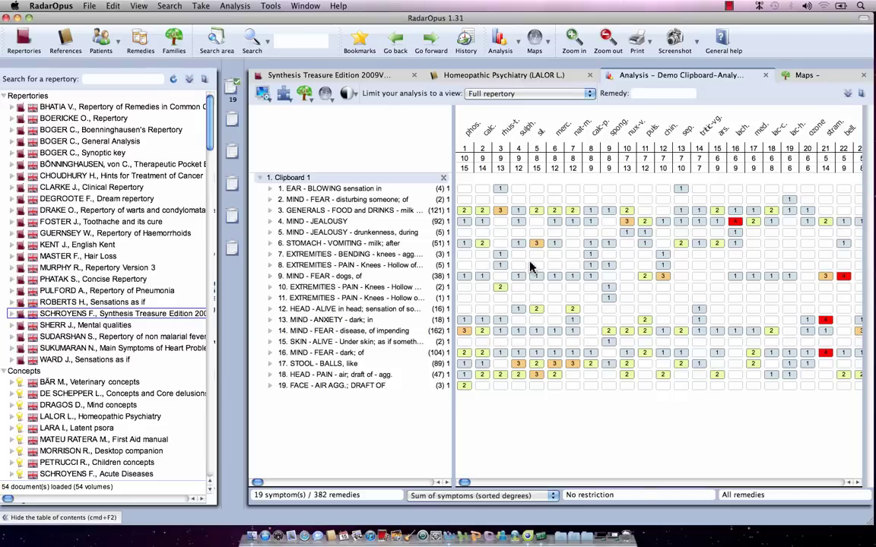
Open Scholten's Element Theory map and add the period 3 and period 4 rows to the selected families.
{"action": "left_click", "coordinate": [536, 46]}
{"action": "left_click", "coordinate": [567, 247]}
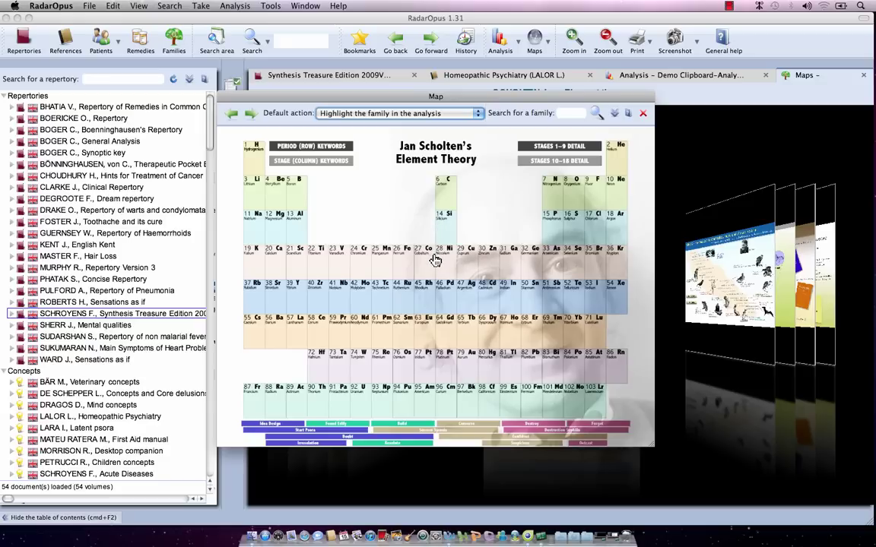
{"action": "right_click", "coordinate": [297, 232]}
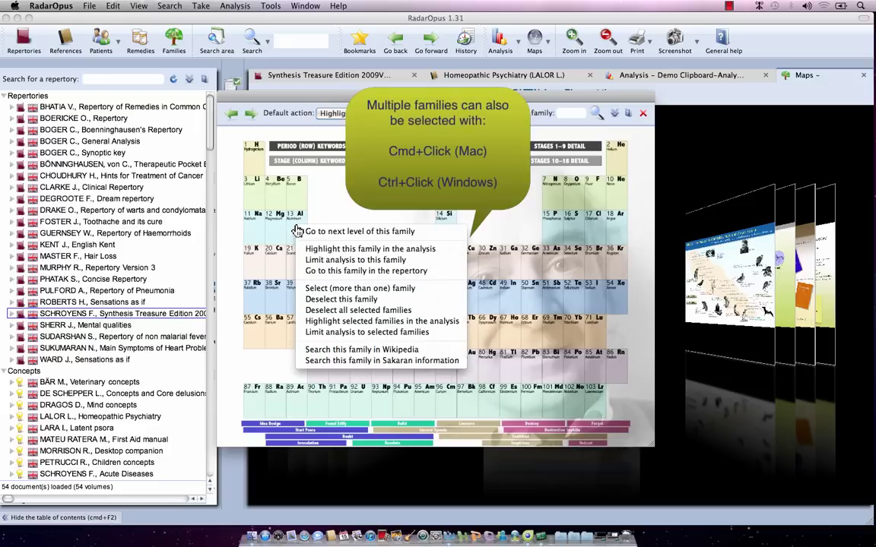
{"action": "left_click", "coordinate": [318, 290]}
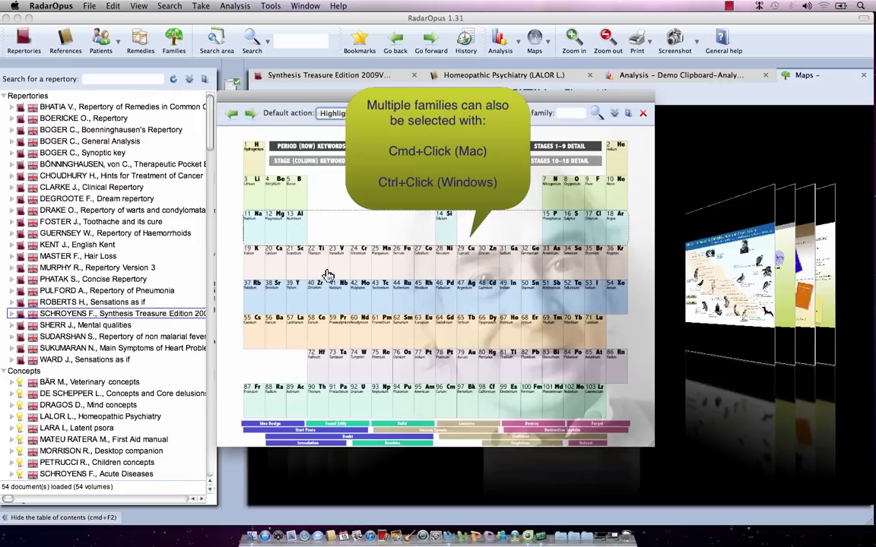
{"action": "right_click", "coordinate": [327, 271]}
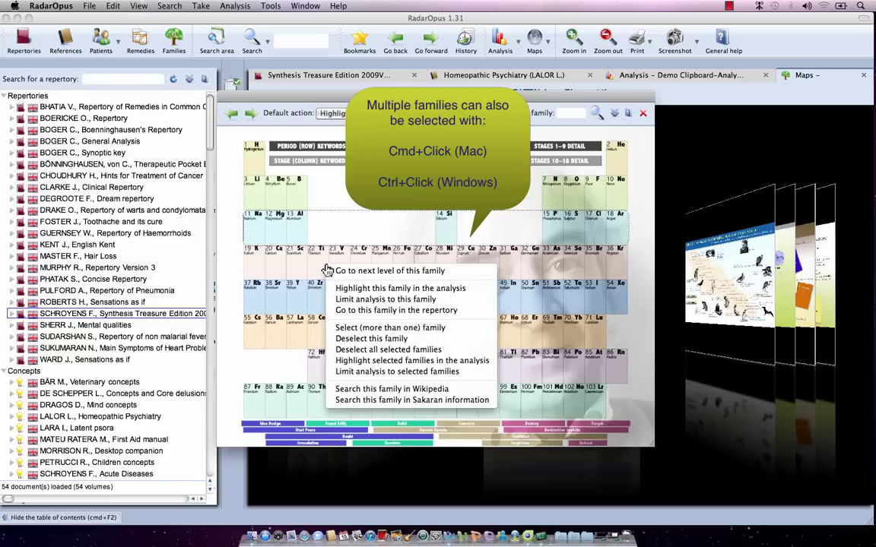
{"action": "left_click", "coordinate": [348, 328]}
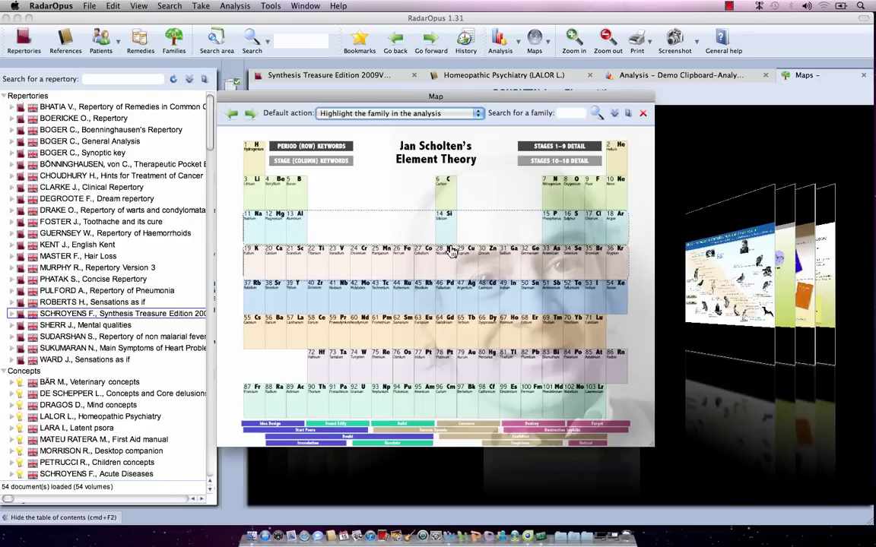
On the Stages 10–18 Descriptions page, add the Stage 16 and Stage 17 columns to the selection.
{"action": "left_click", "coordinate": [553, 163]}
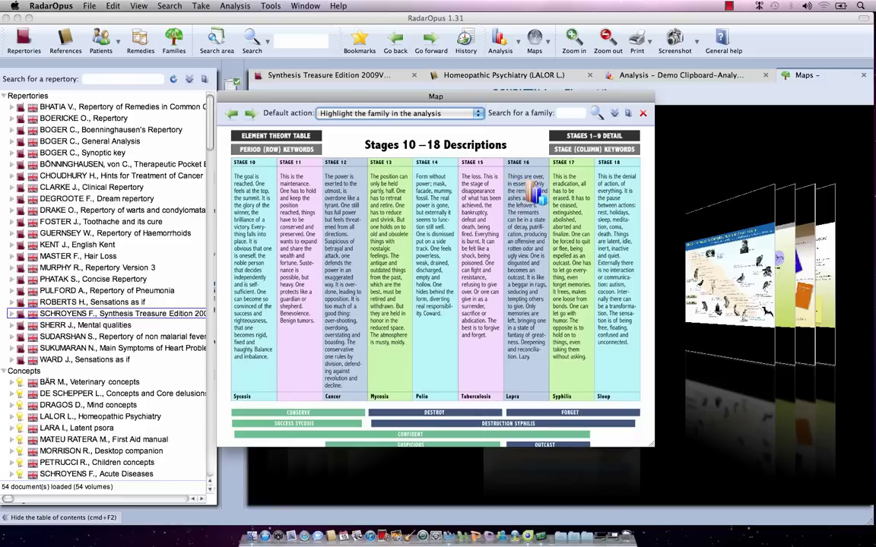
{"action": "right_click", "coordinate": [528, 187]}
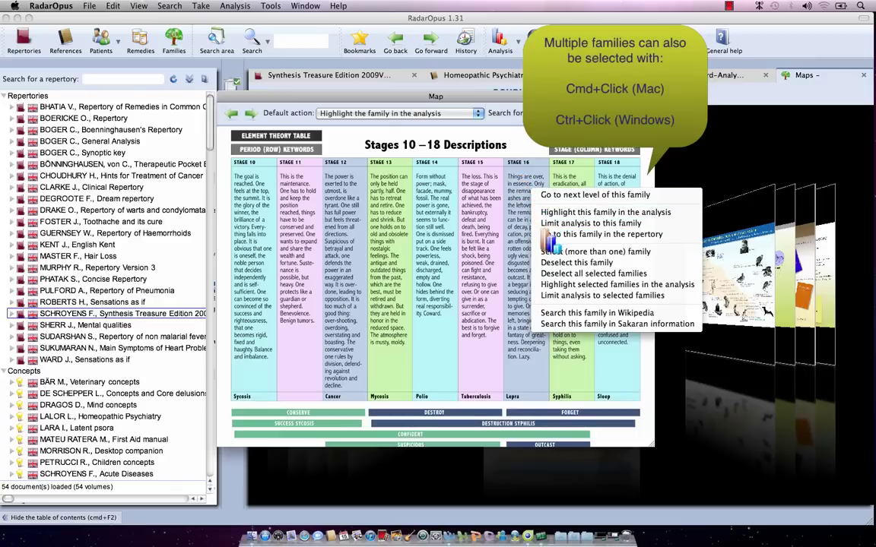
{"action": "left_click", "coordinate": [553, 251]}
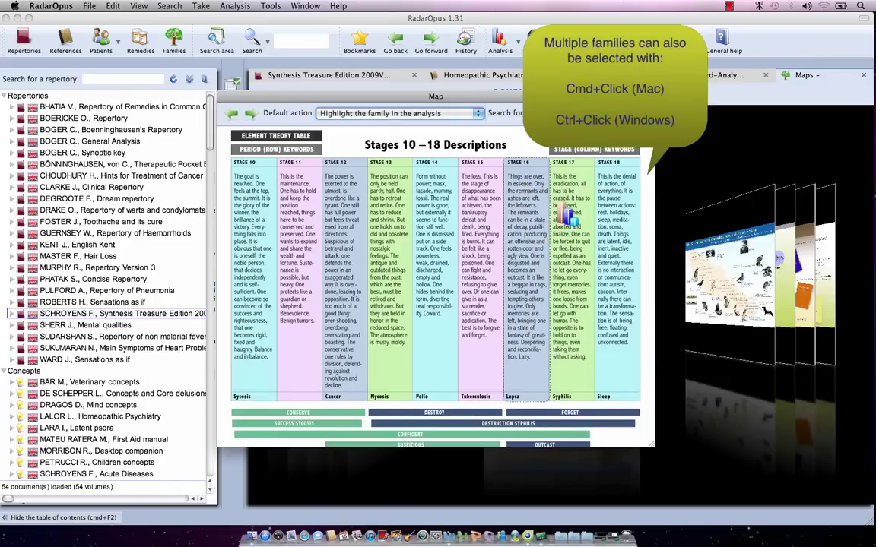
{"action": "right_click", "coordinate": [567, 214]}
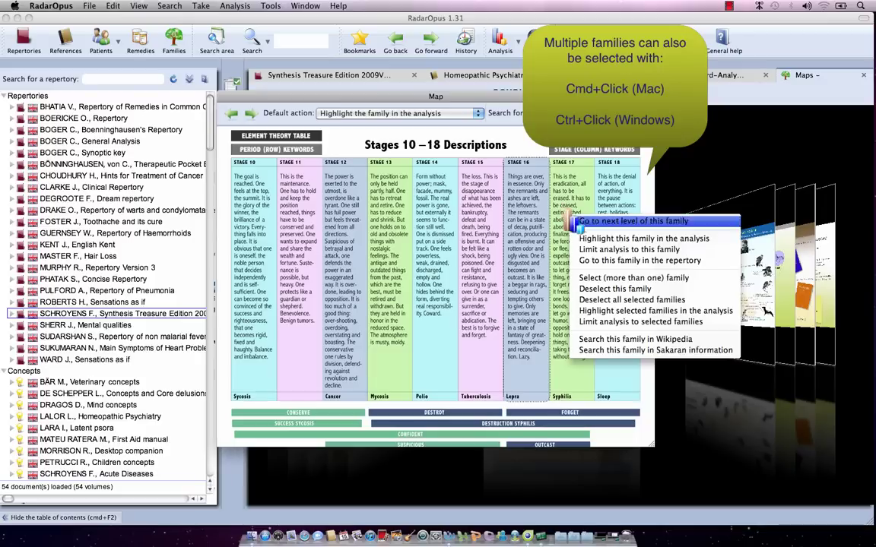
{"action": "left_click", "coordinate": [585, 278]}
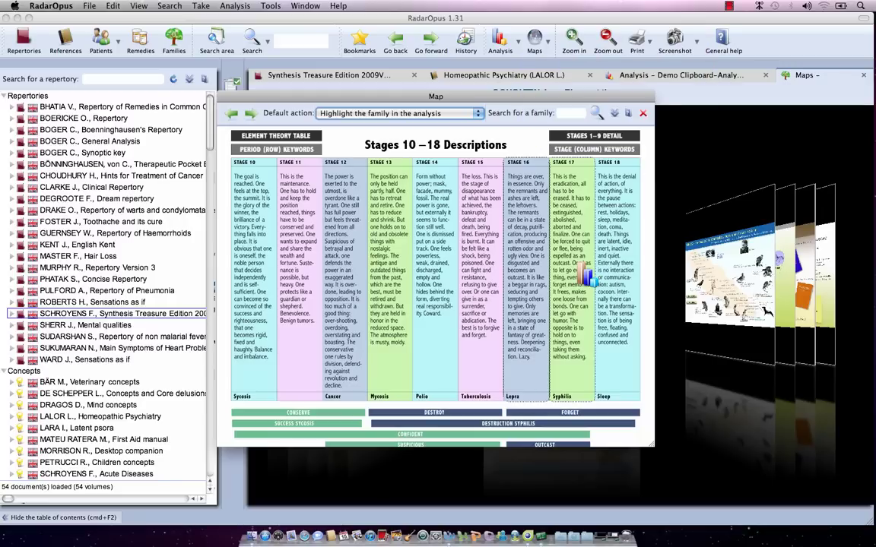
Limit the analysis to Silicium series, Ferrum series, Stage 16 and Stage 17, keeping all 698 remedies.
{"action": "right_click", "coordinate": [573, 251]}
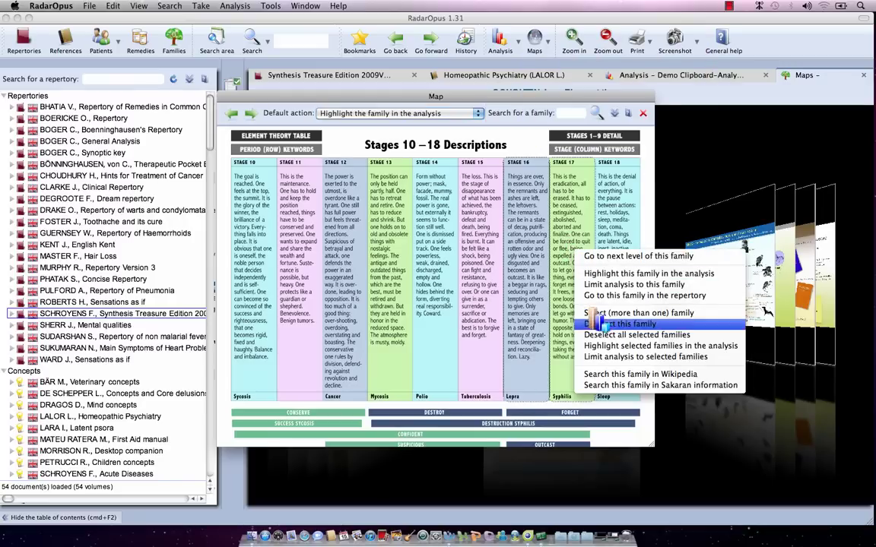
{"action": "left_click", "coordinate": [612, 355]}
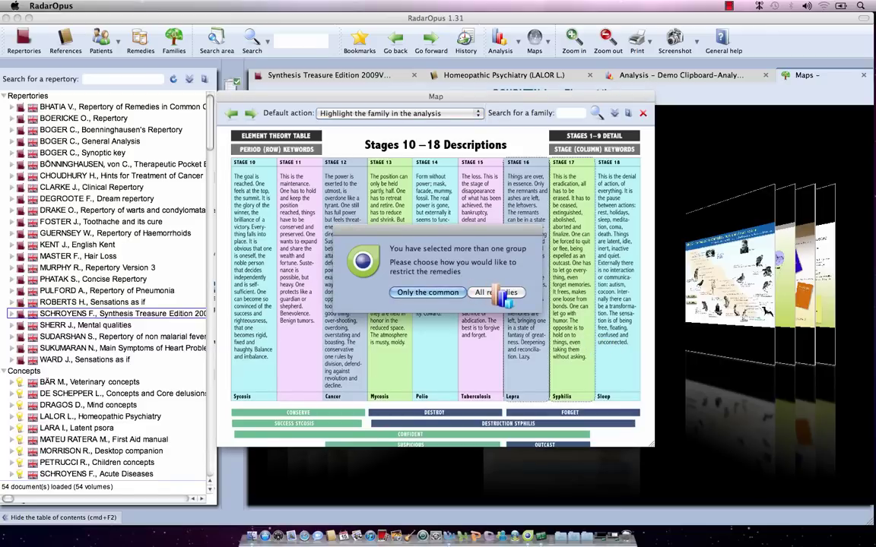
{"action": "left_click", "coordinate": [501, 294]}
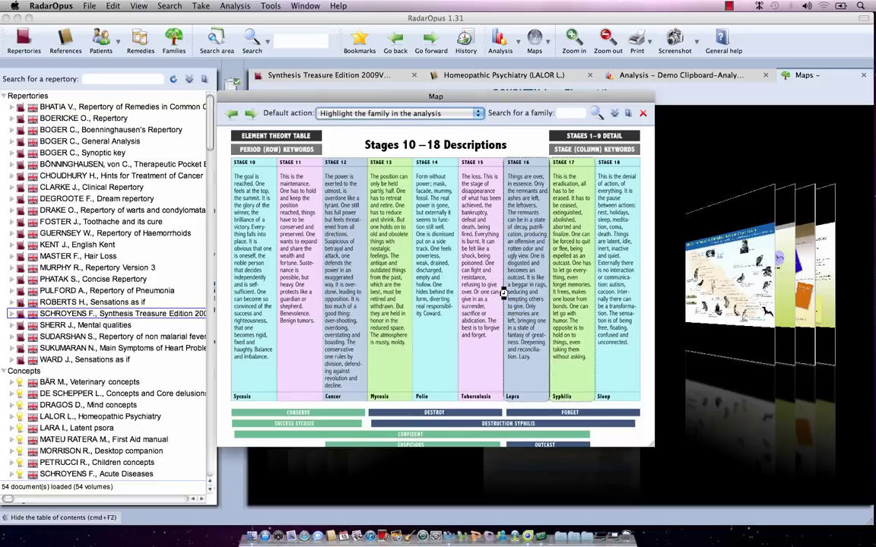